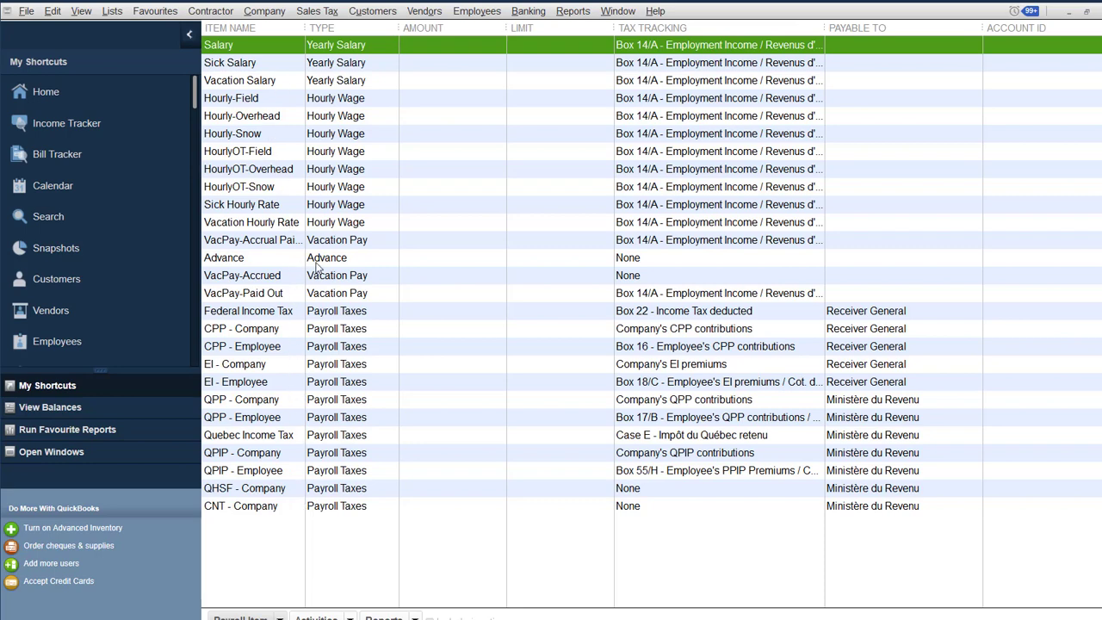
Step: Edit the Hourly-Field payroll item, choosing 5000 Payroll [Field] as its expense account, and finish the item setup
double_click(267, 103)
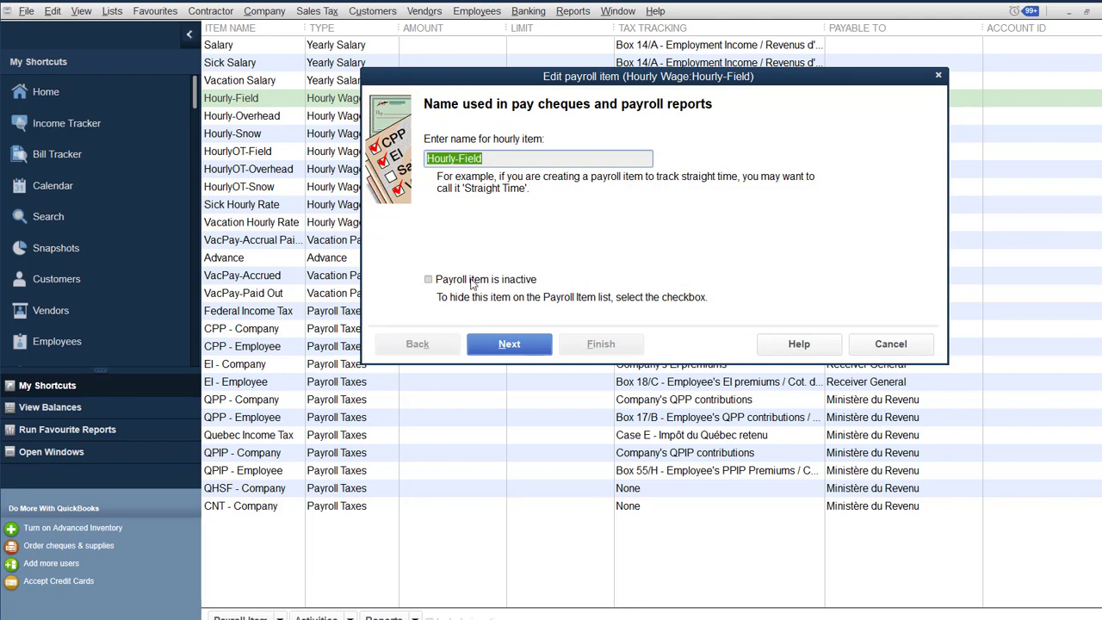
click(491, 158)
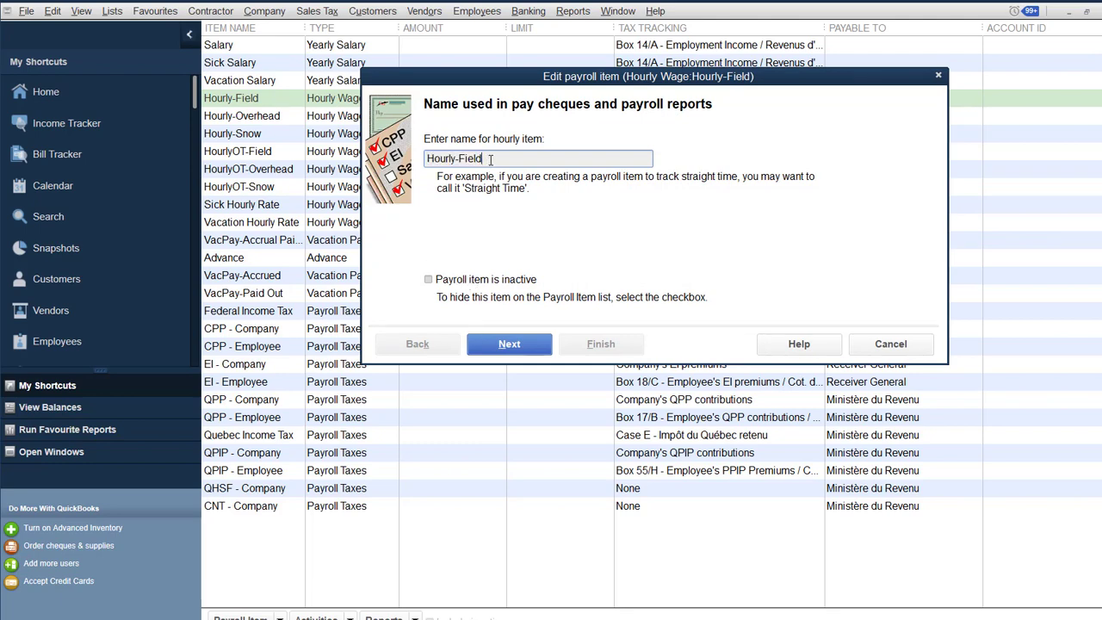
drag(491, 159, 416, 159)
click(542, 350)
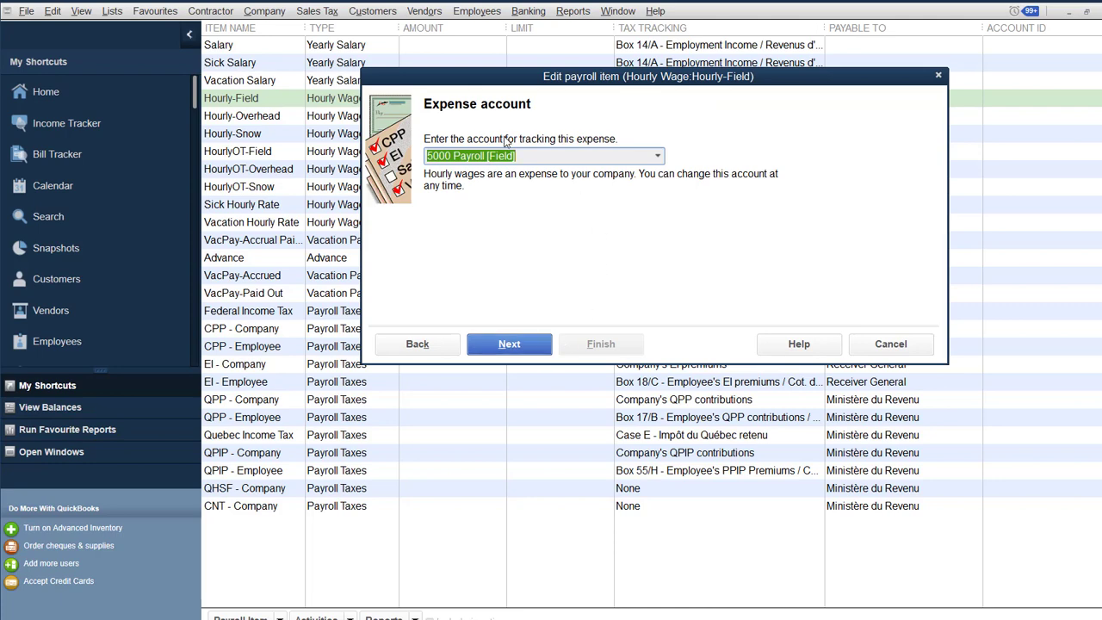
click(659, 156)
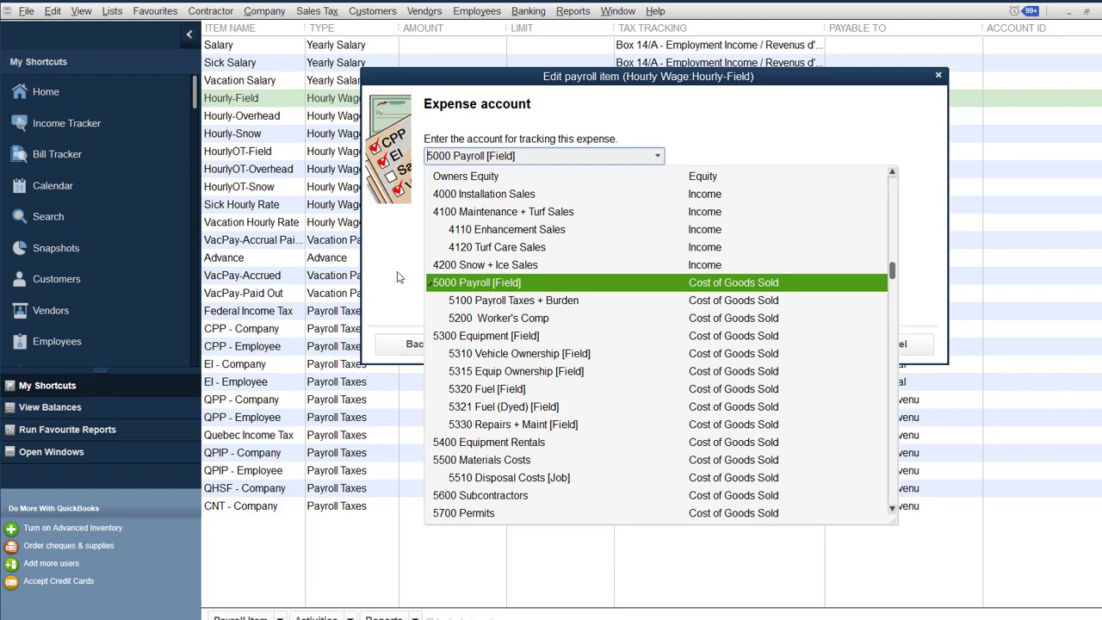
click(495, 283)
click(546, 343)
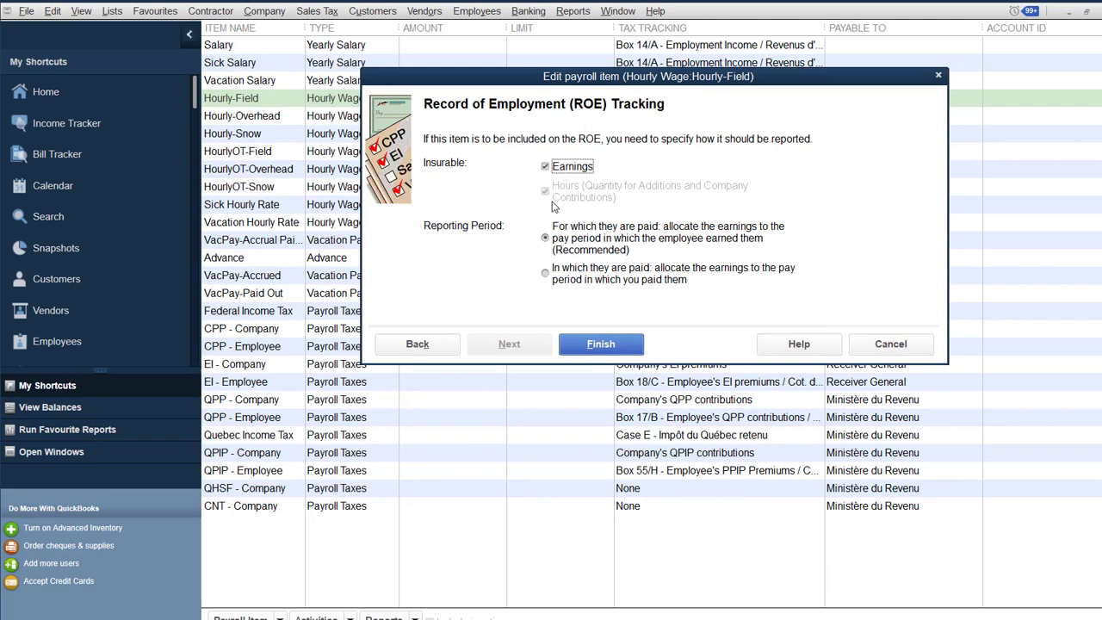
click(615, 346)
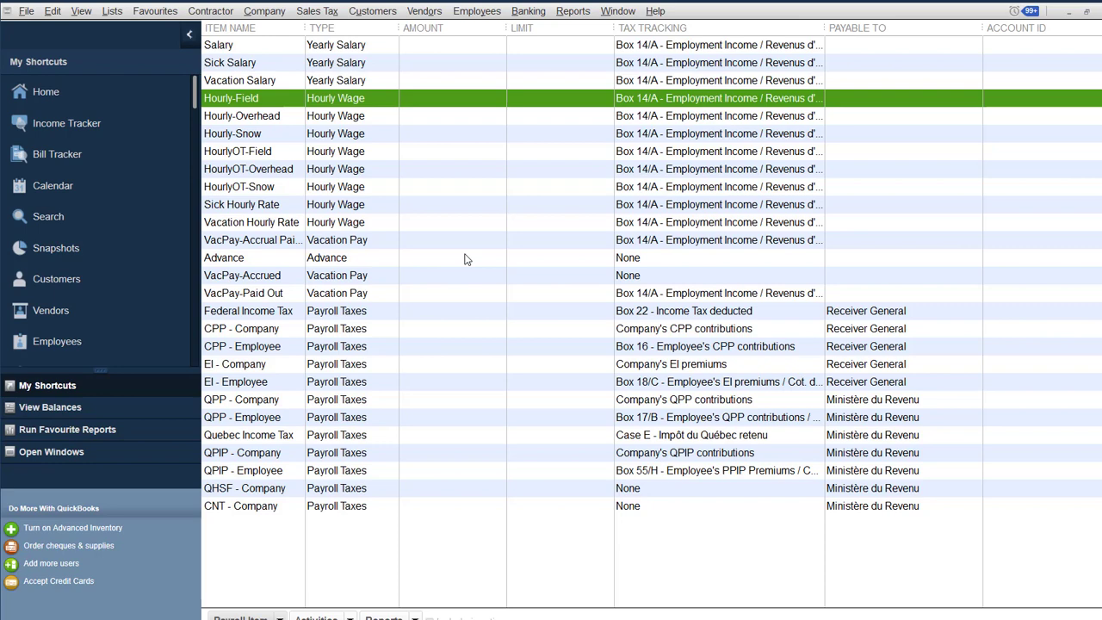
Step: Review the HourlyOT-Field payroll item's overtime definition, expense account and ROE tracking, then compare its entry with Hourly-Field in the item list
double_click(258, 151)
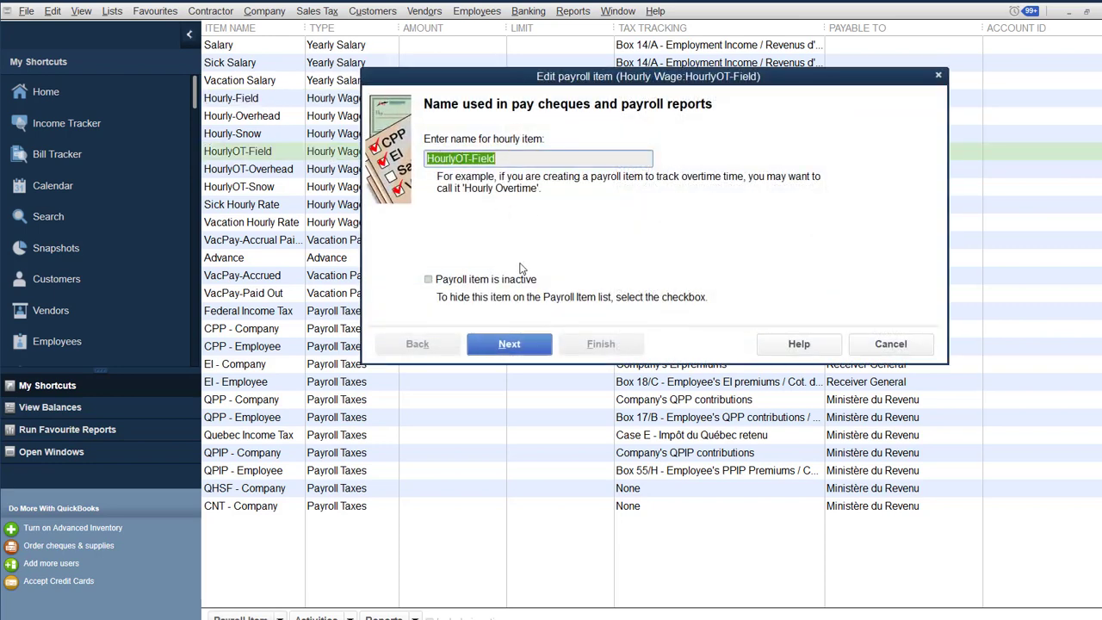
click(534, 346)
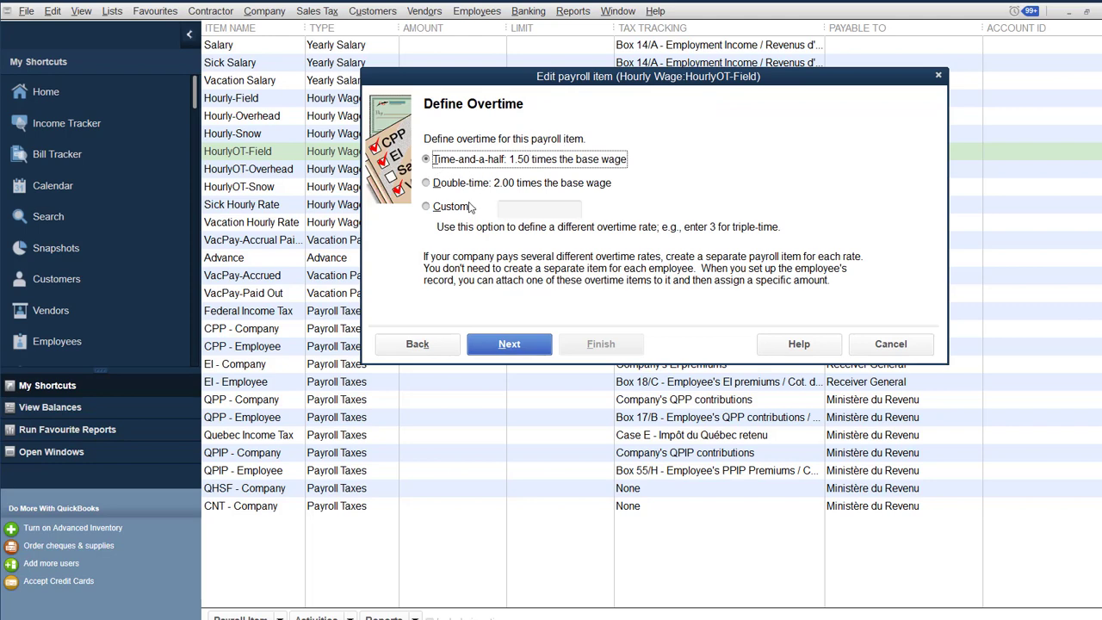
click(532, 349)
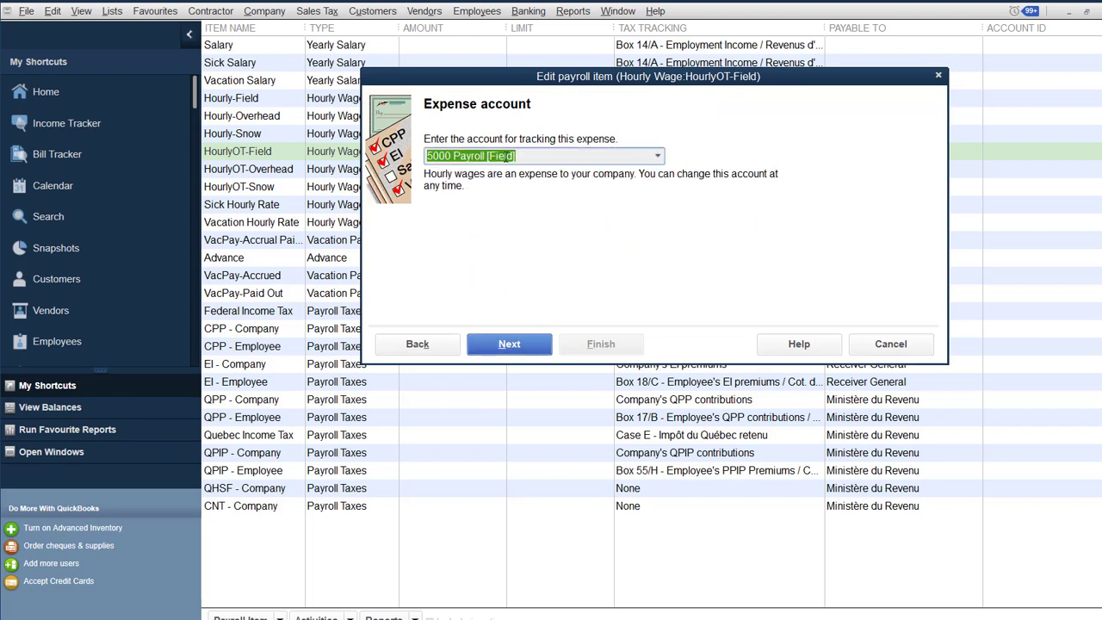
click(659, 156)
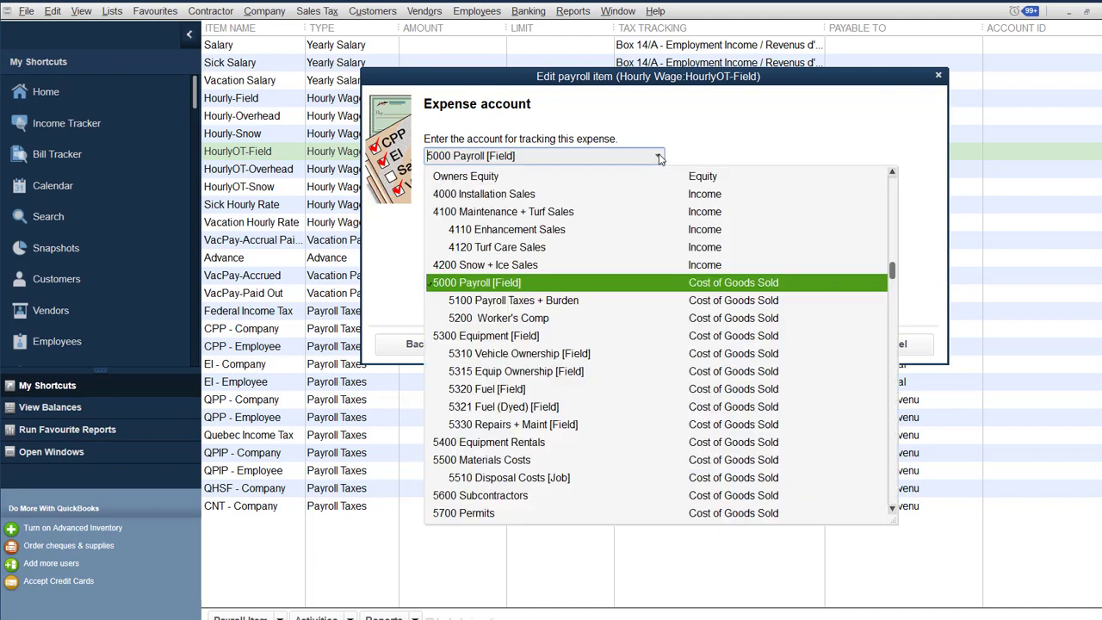
click(724, 143)
click(546, 344)
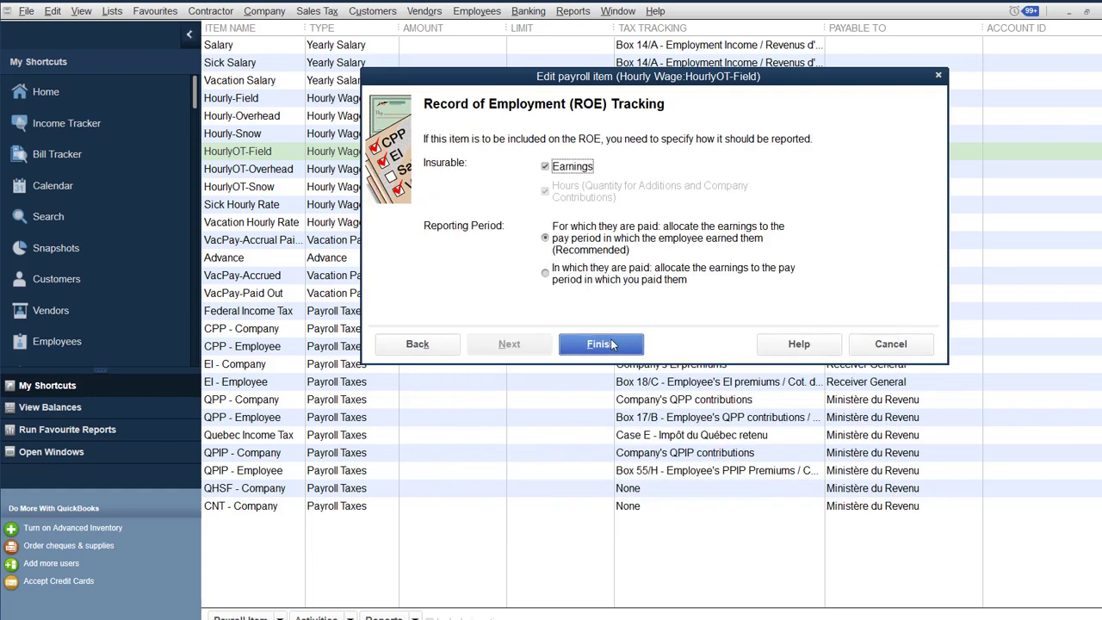
click(608, 344)
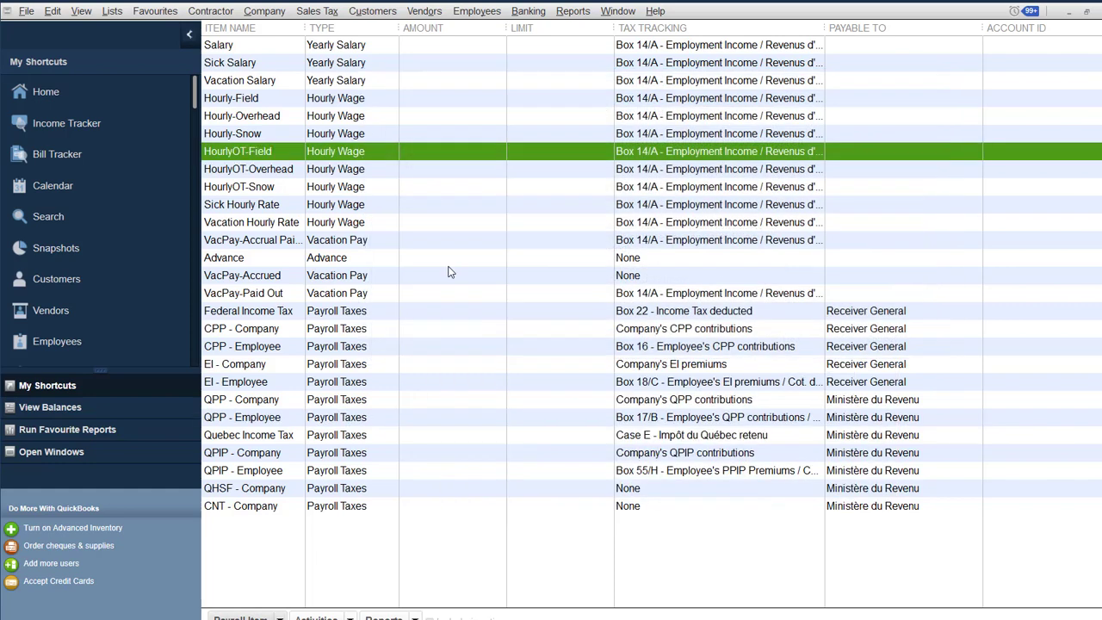
click(234, 104)
click(238, 149)
Step: Open the payroll information of the fifth active employee from the Employee Centre
click(471, 12)
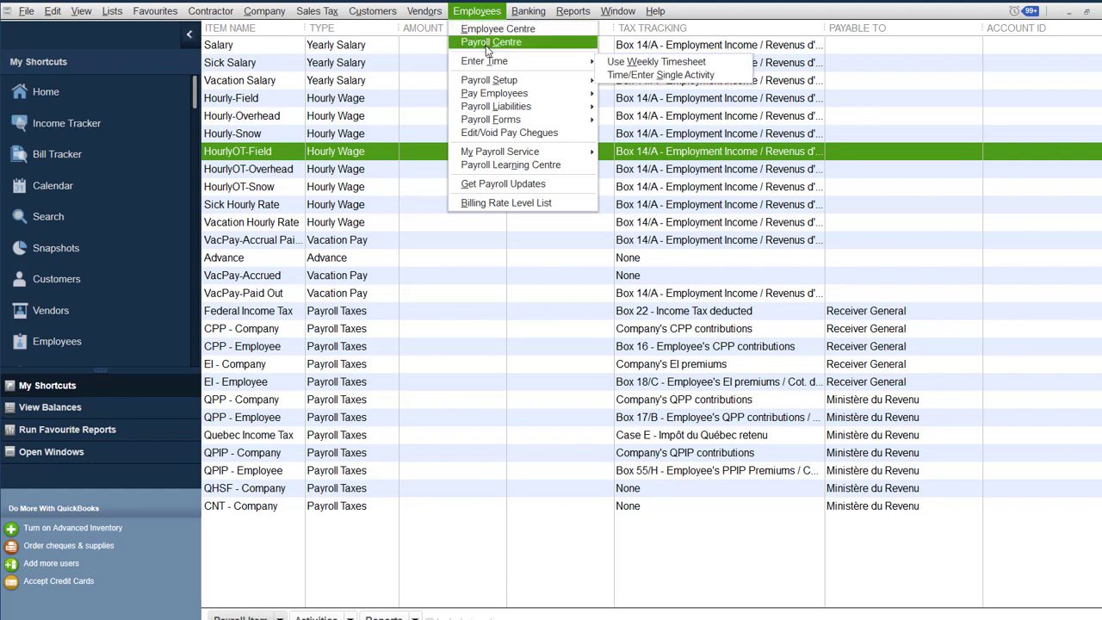
click(488, 45)
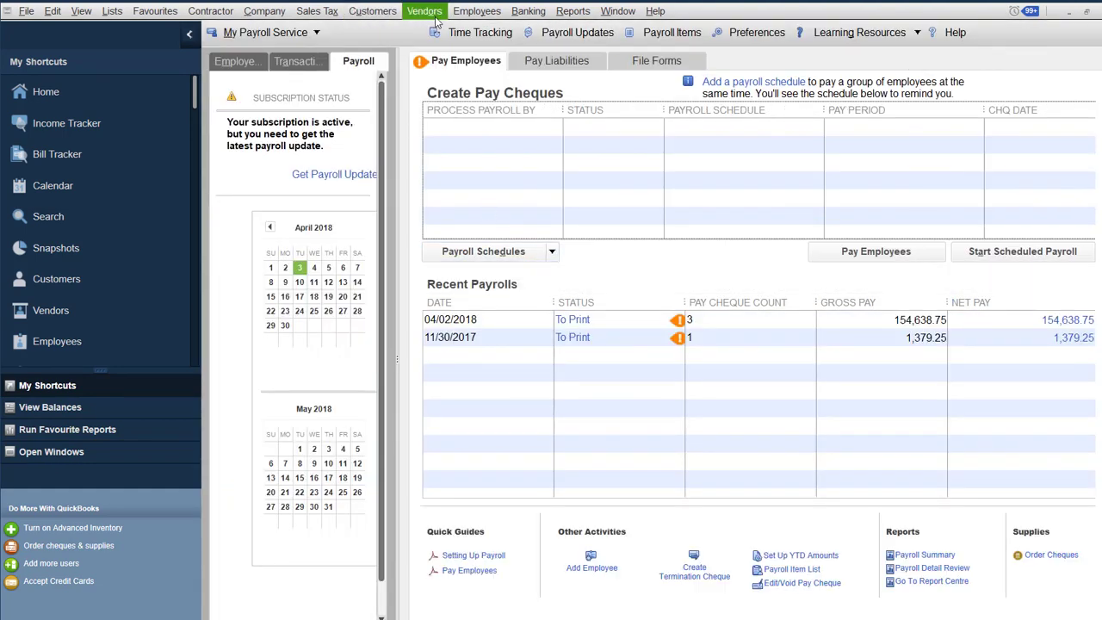
click(476, 11)
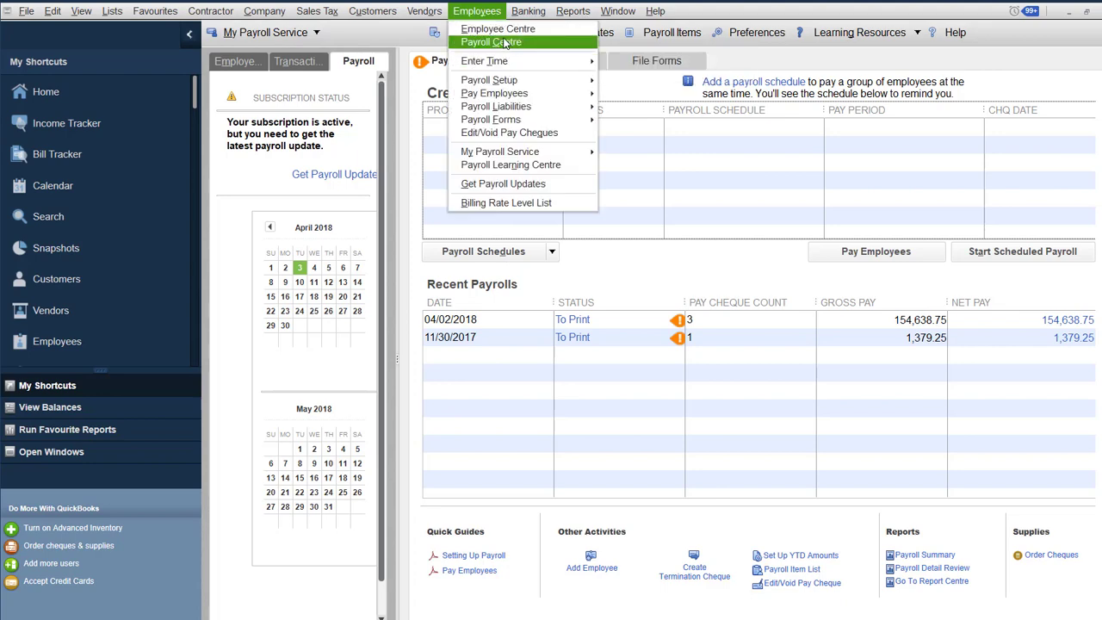
click(498, 29)
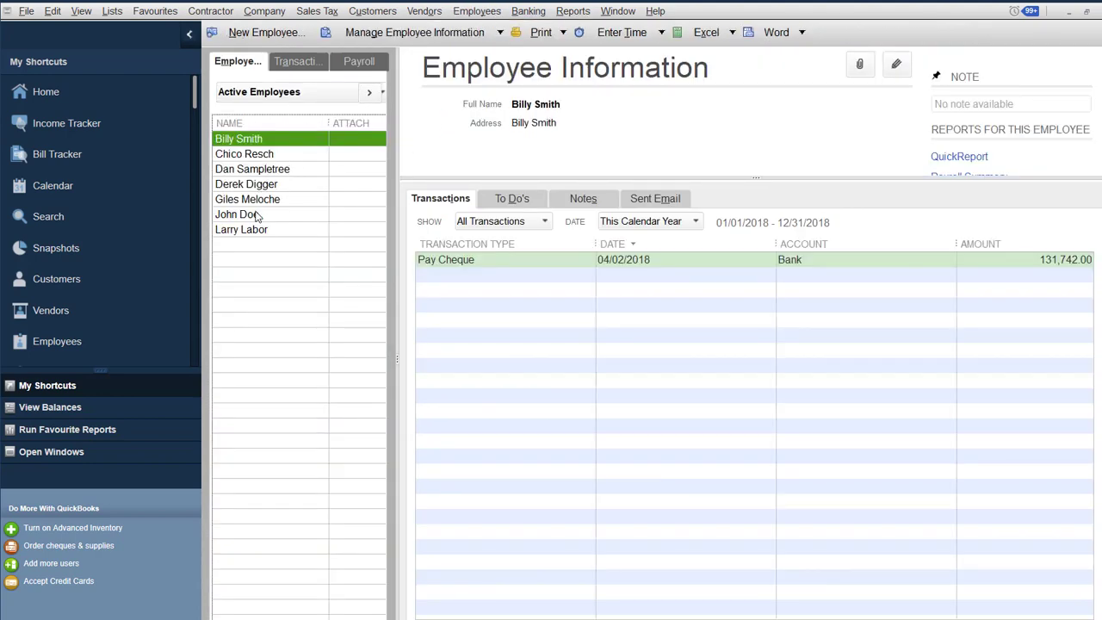
double_click(256, 201)
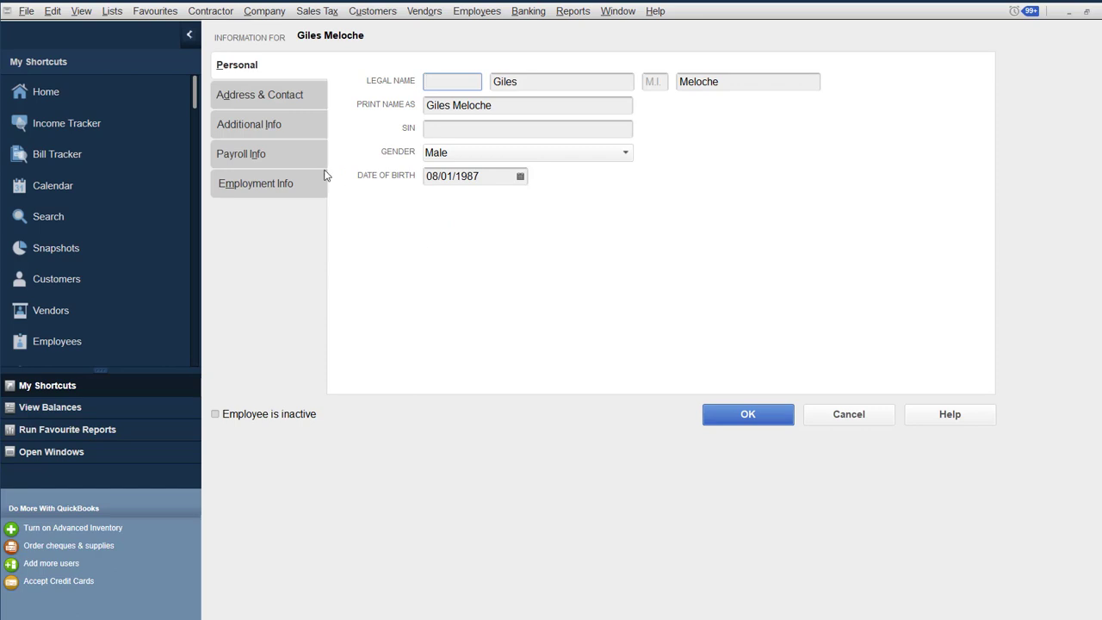
click(292, 162)
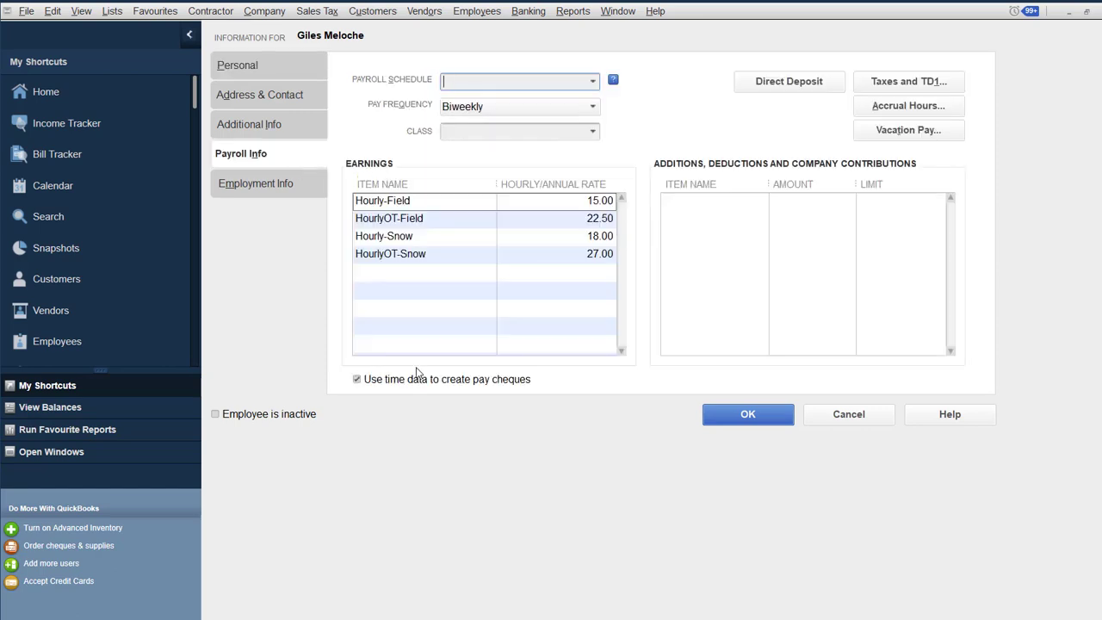
Step: Examine the employee's time data setting and the hourly rates of the regular and overtime field and snow earnings items
click(358, 380)
click(425, 202)
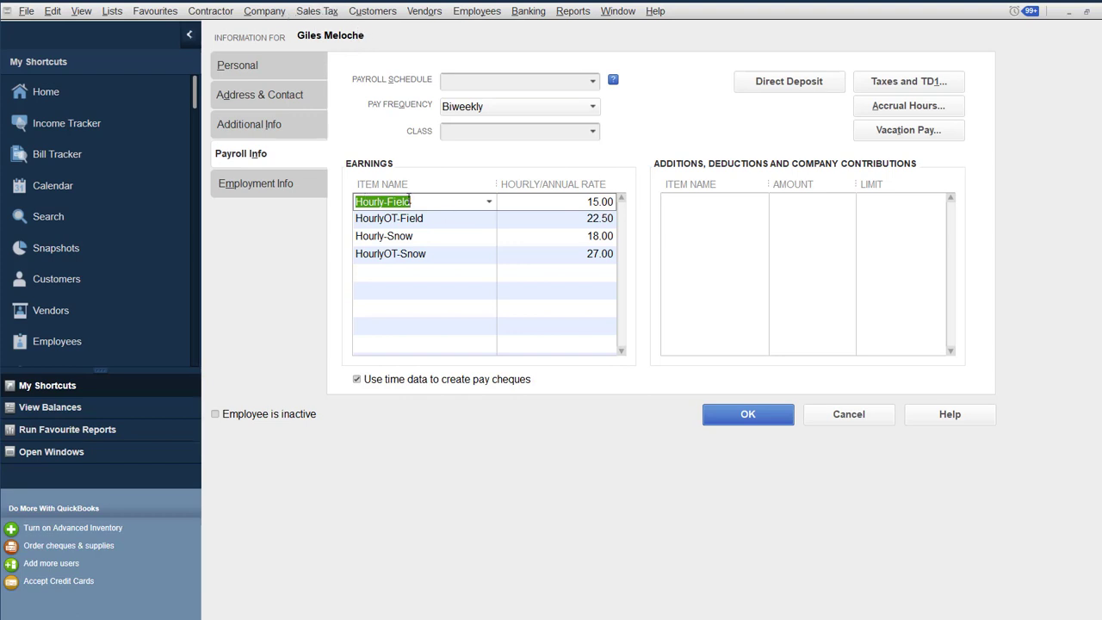
click(567, 202)
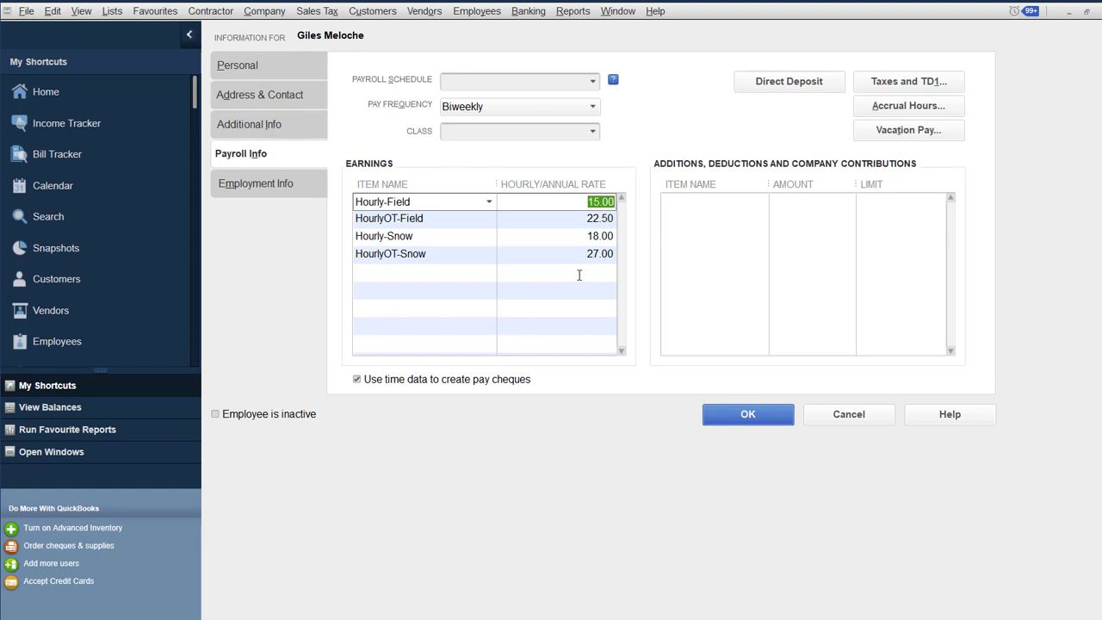
click(488, 220)
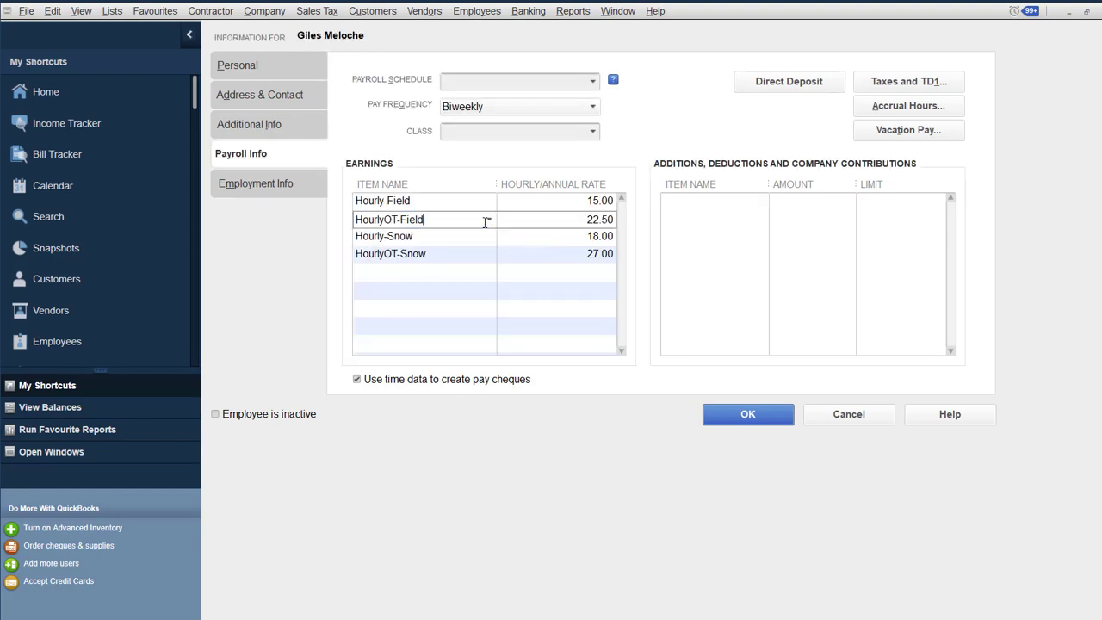
click(564, 222)
click(410, 243)
click(417, 258)
click(410, 241)
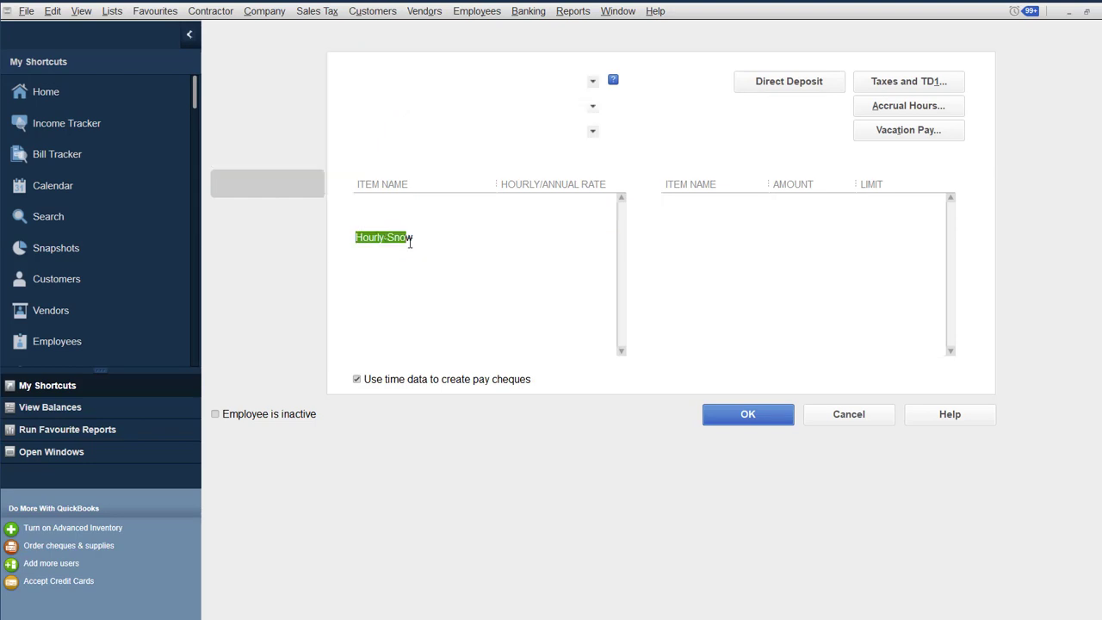
click(414, 256)
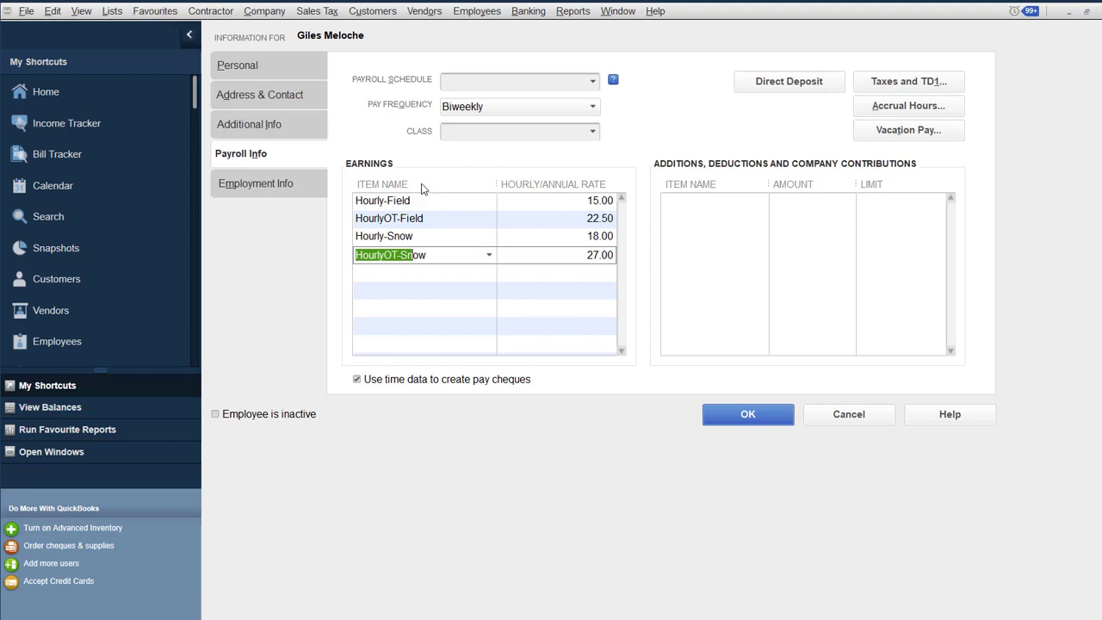
click(446, 239)
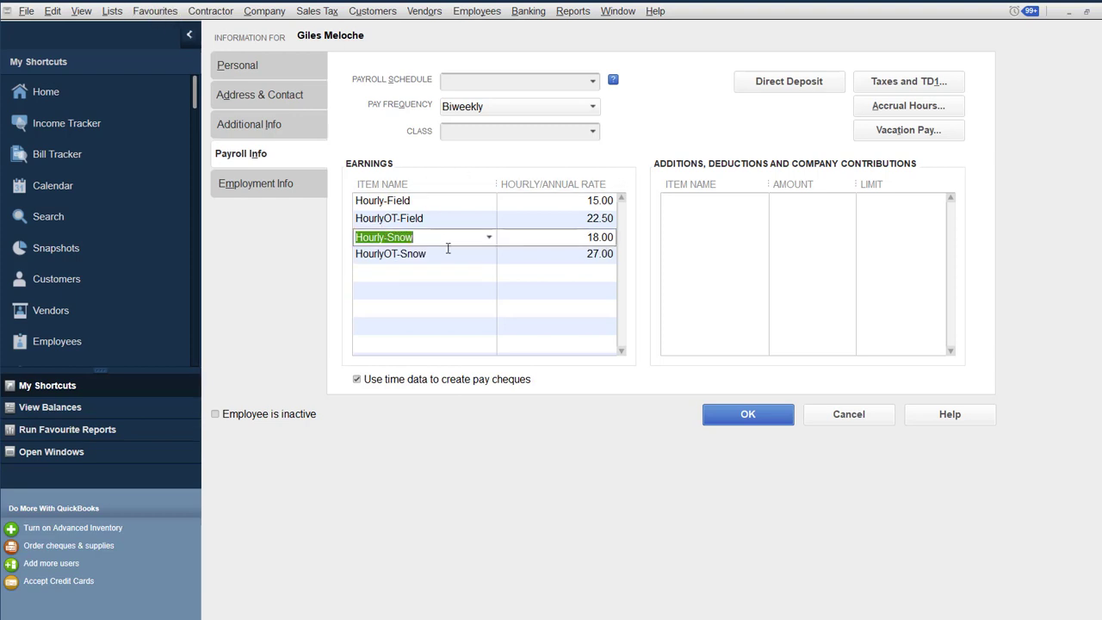
click(439, 253)
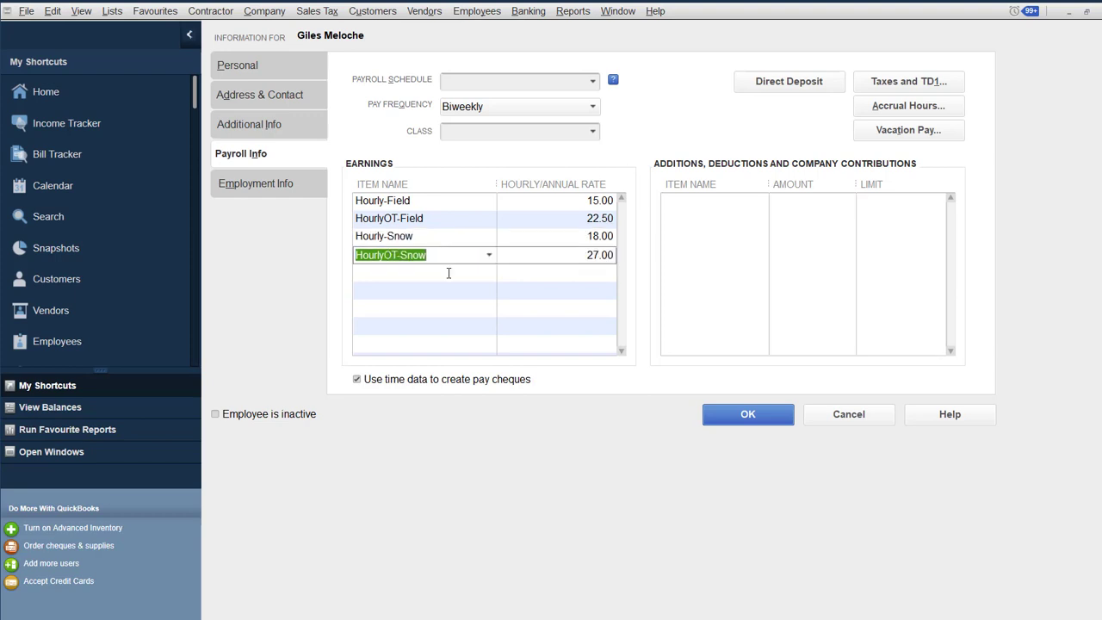
Step: Check the snow wage items in the Payroll Item List and the expense account of HourlyOT-Snow, leaving the item without saving
click(113, 11)
click(147, 107)
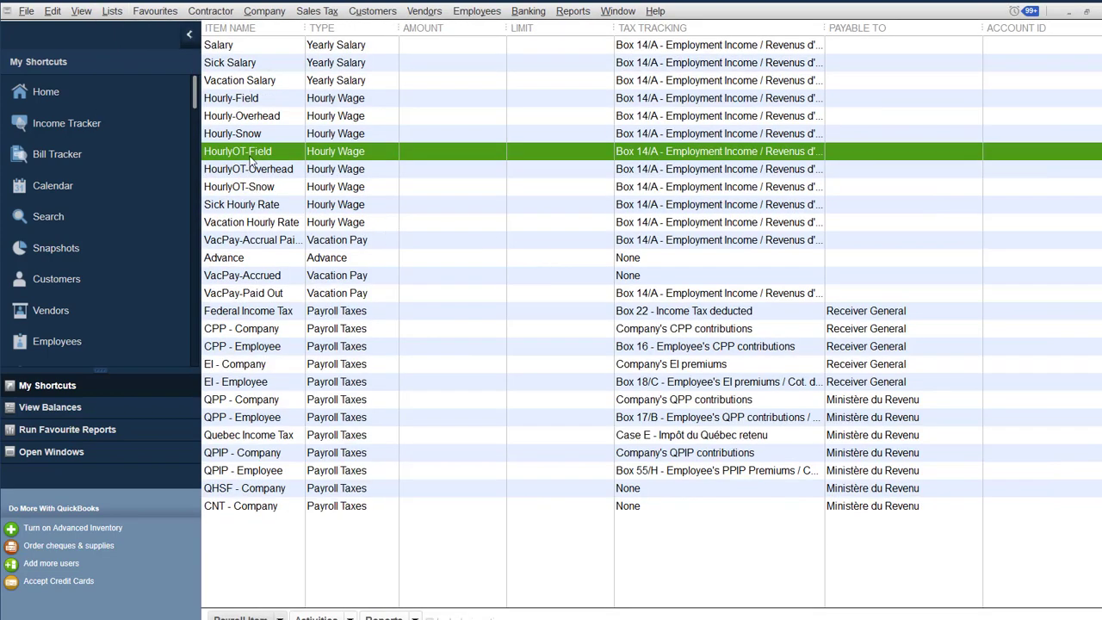
click(247, 135)
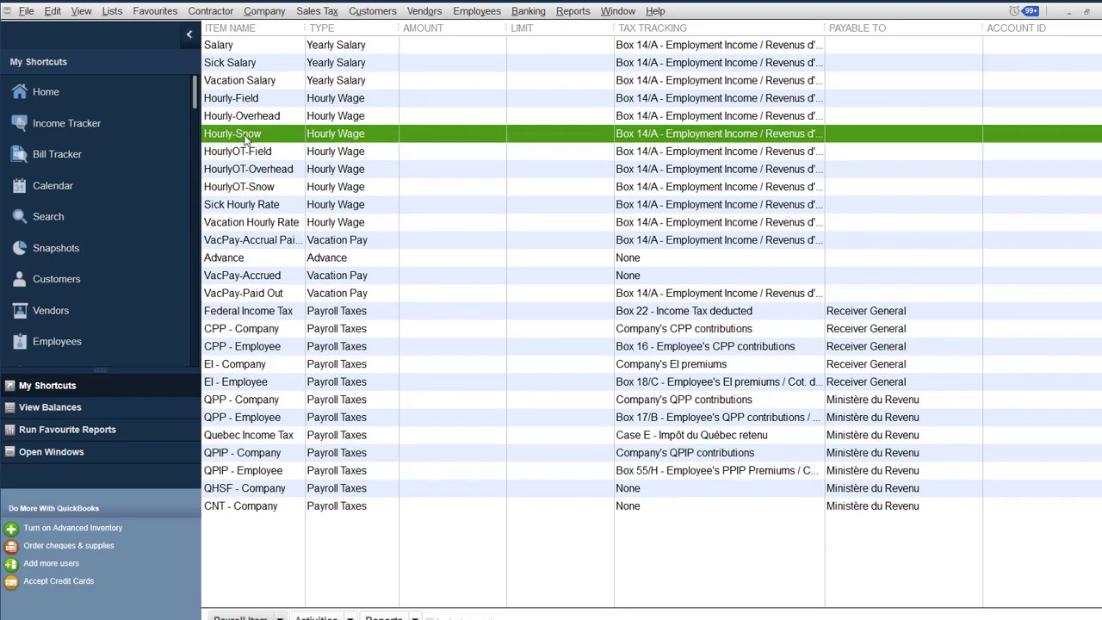
click(257, 186)
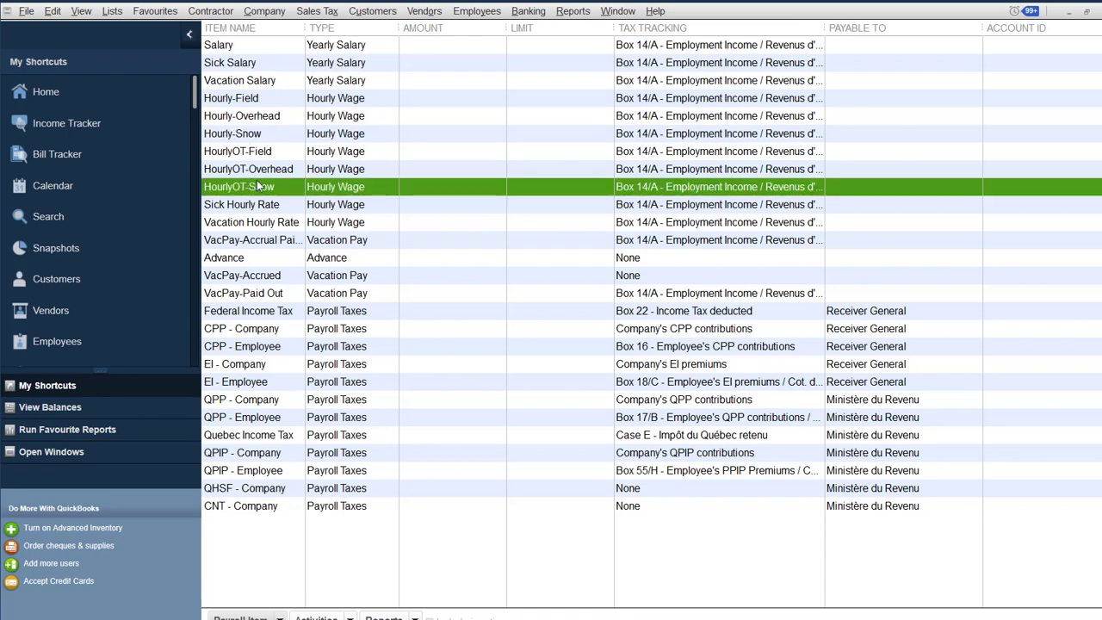
double_click(258, 186)
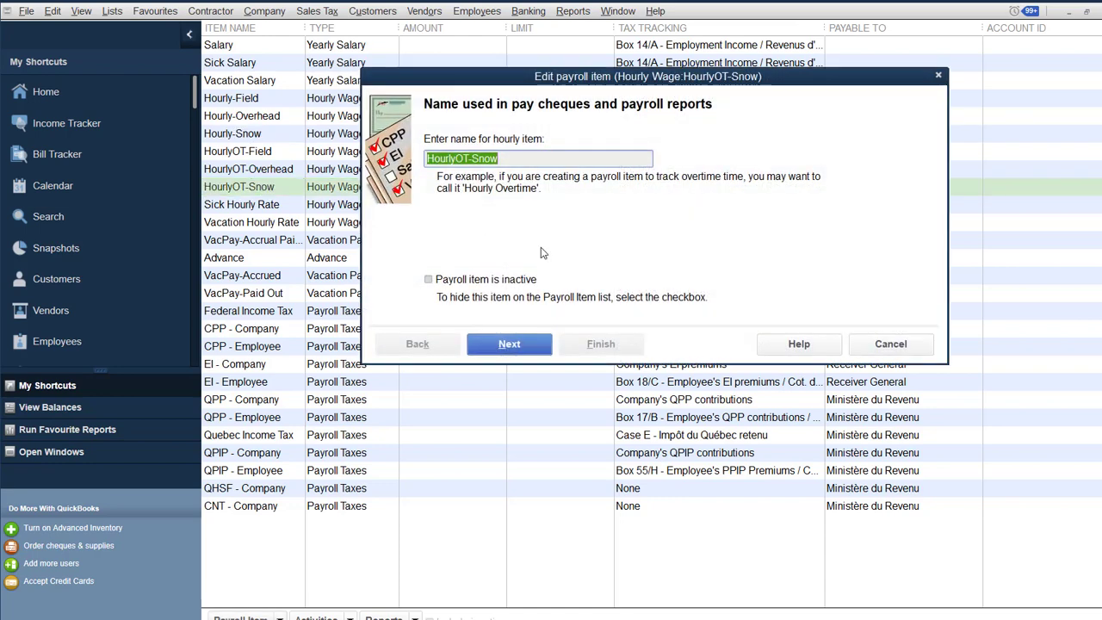
click(522, 345)
click(521, 344)
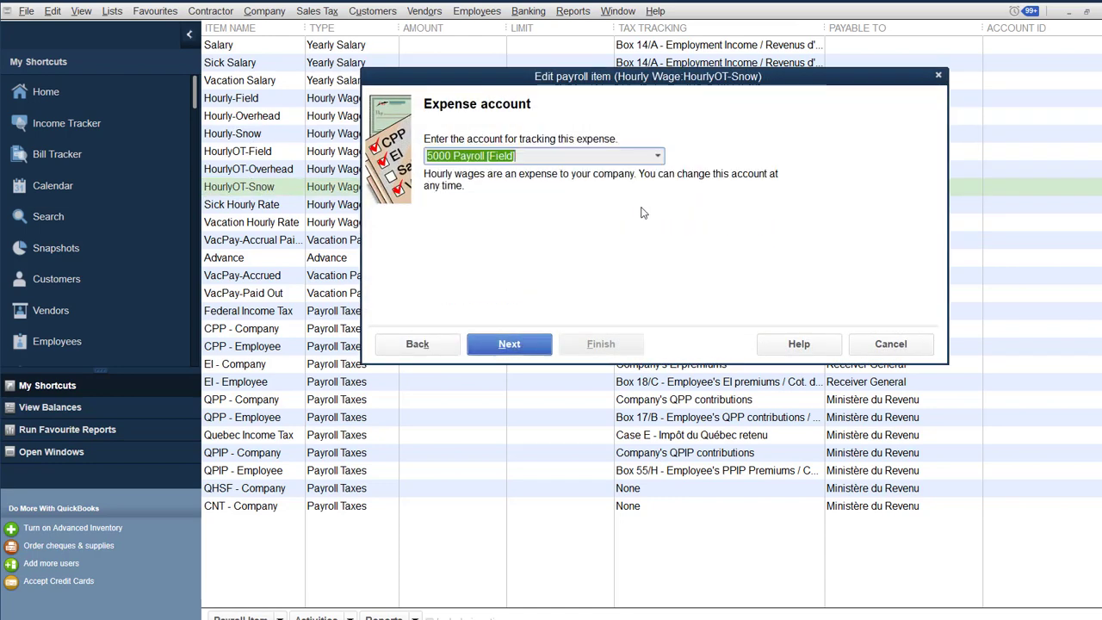
click(659, 158)
click(776, 139)
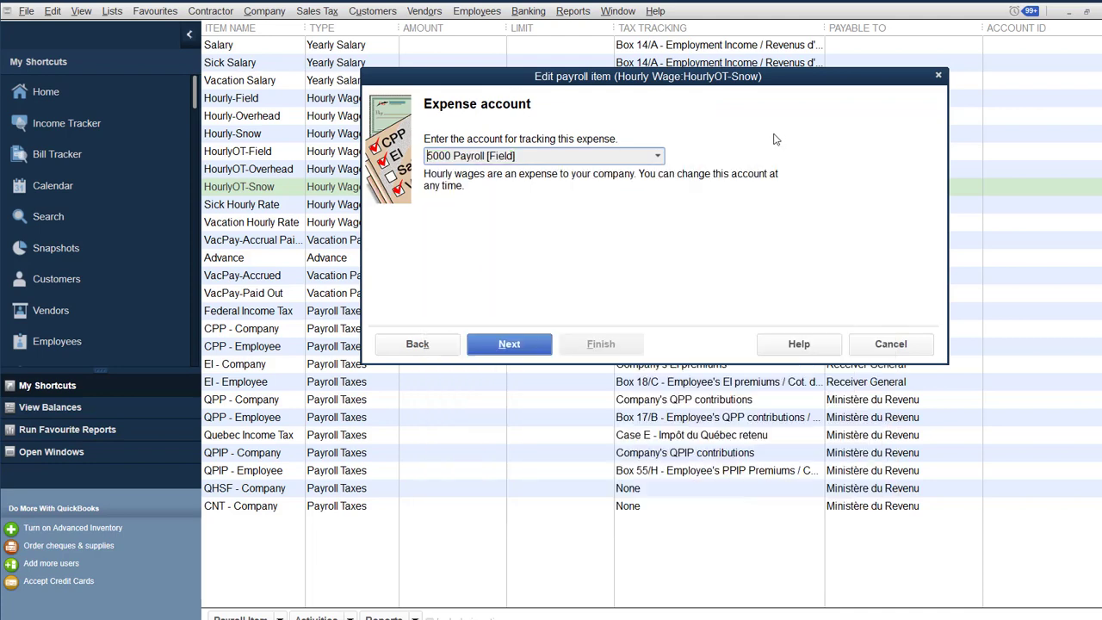
click(892, 345)
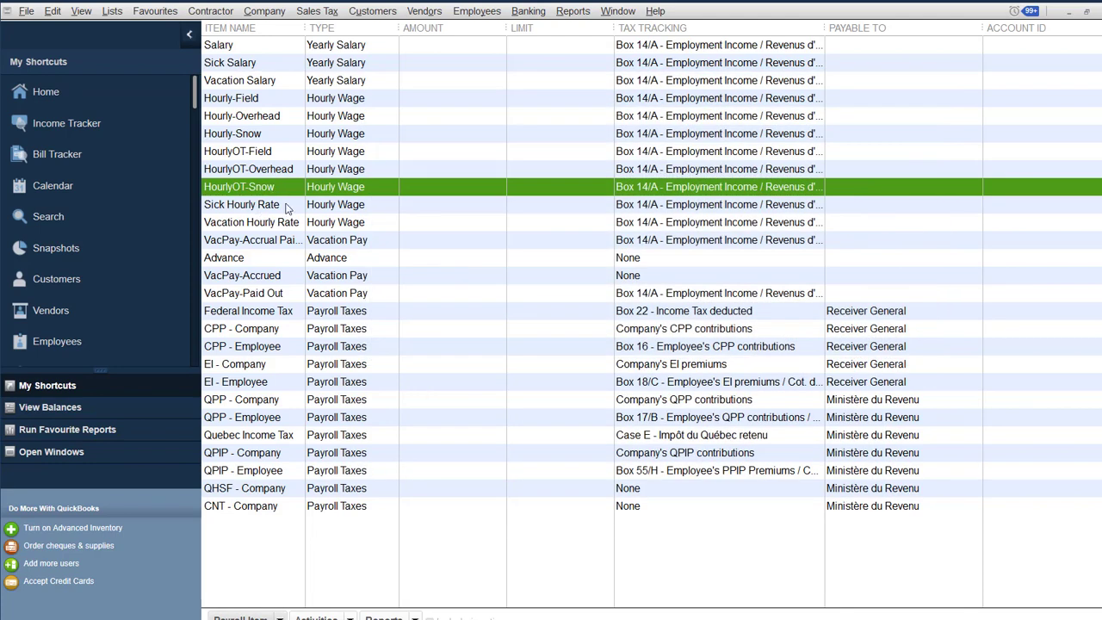
Step: Return to the Employee Centre and reopen the same employee's payroll information
click(476, 11)
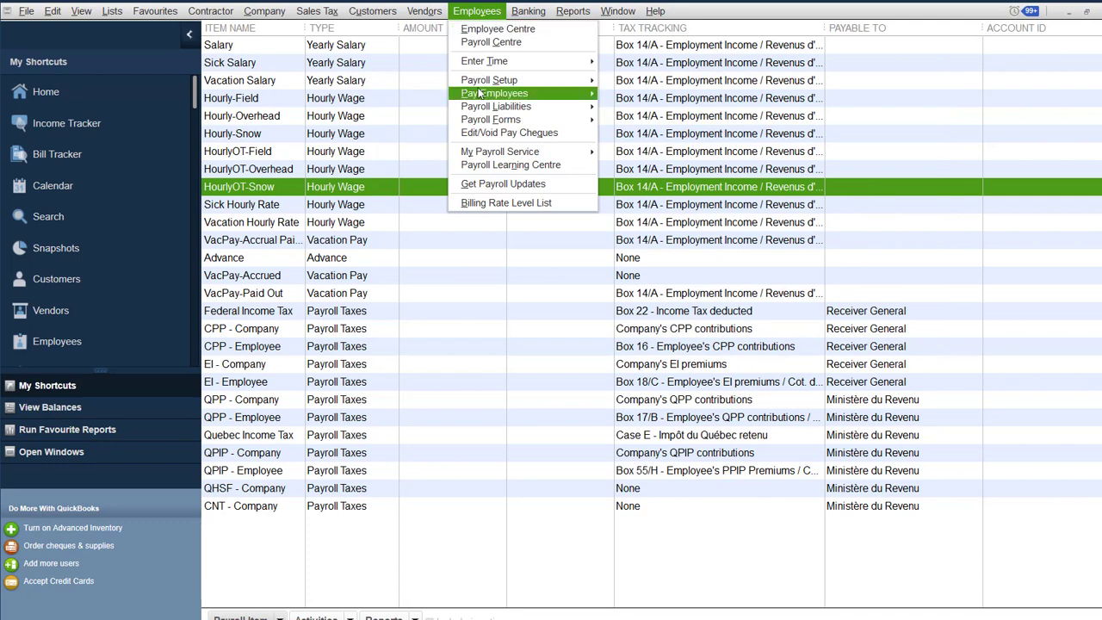
mouse_move(483, 62)
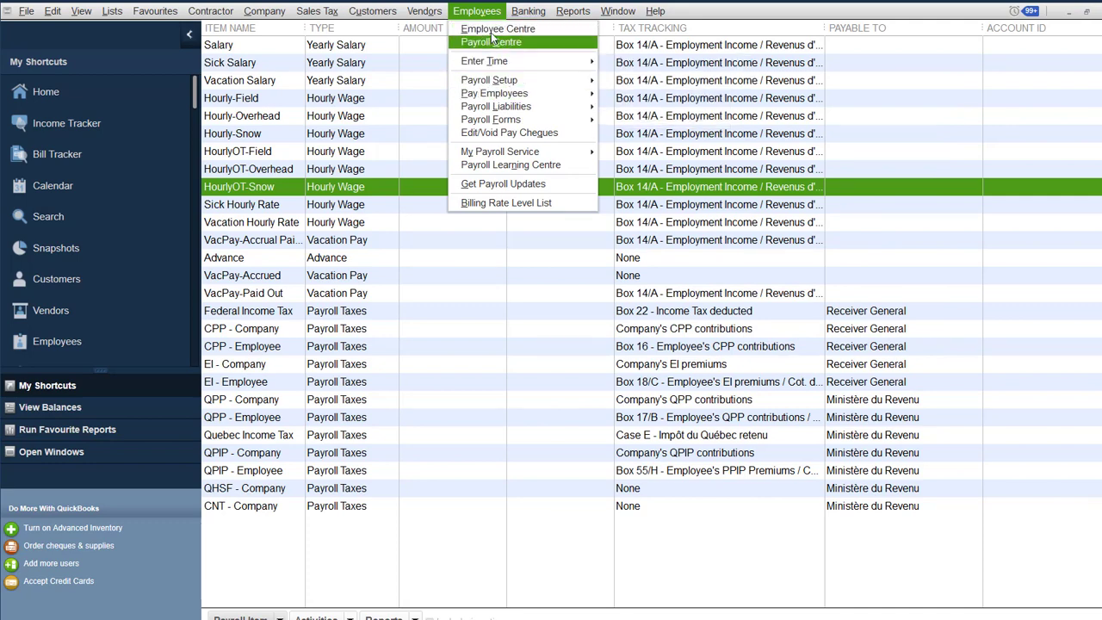
click(496, 30)
double_click(270, 201)
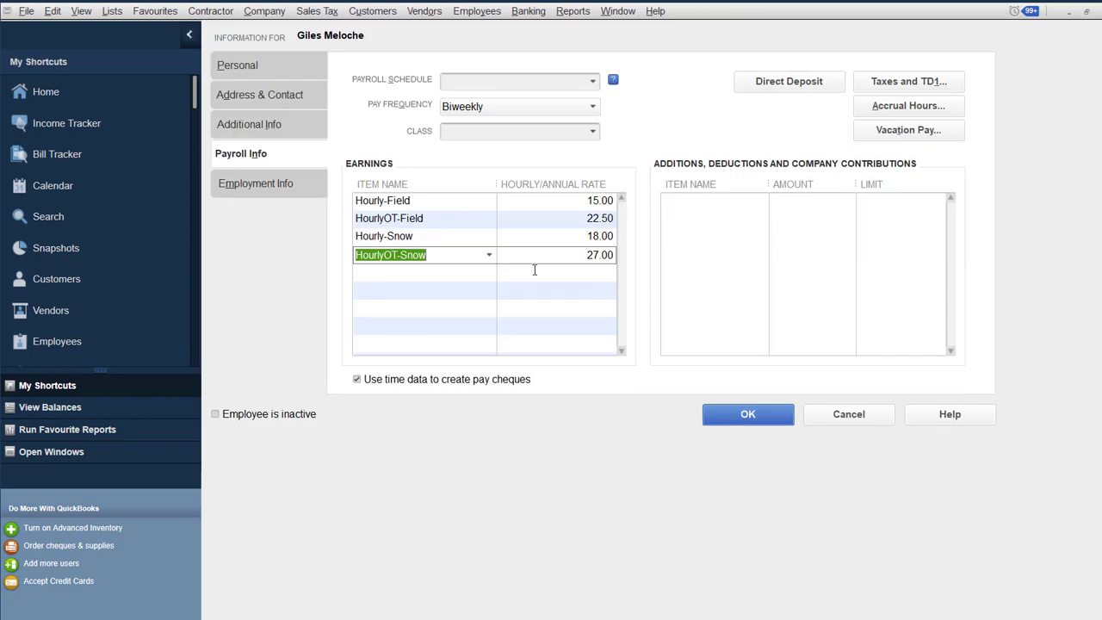
Step: Leave the employee's payroll information without saving and open the same employee's weekly timesheet
click(572, 237)
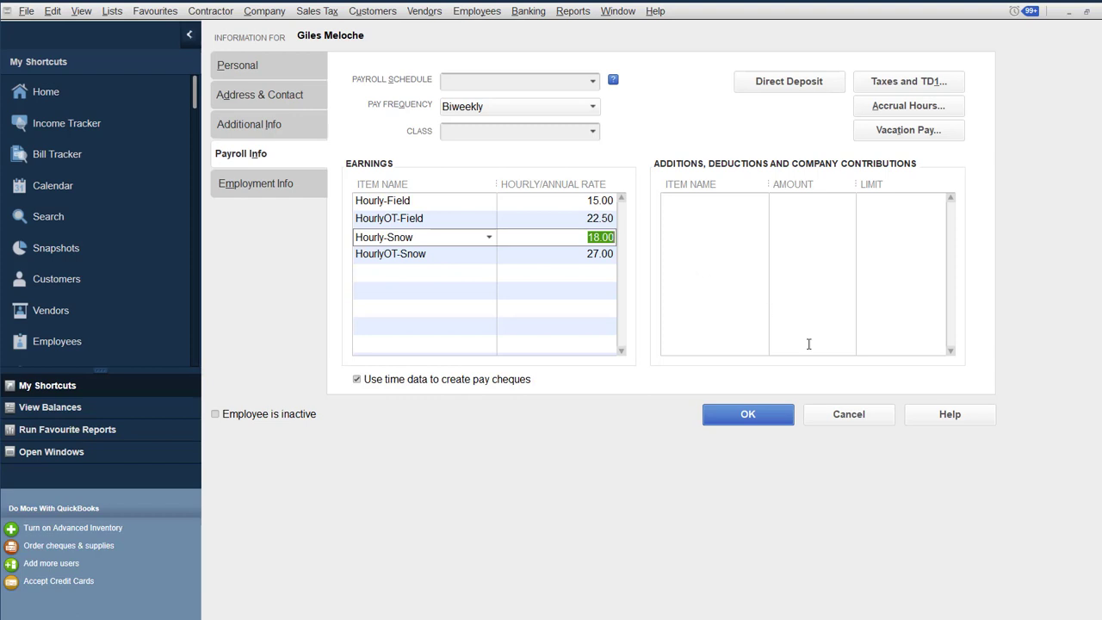
click(853, 415)
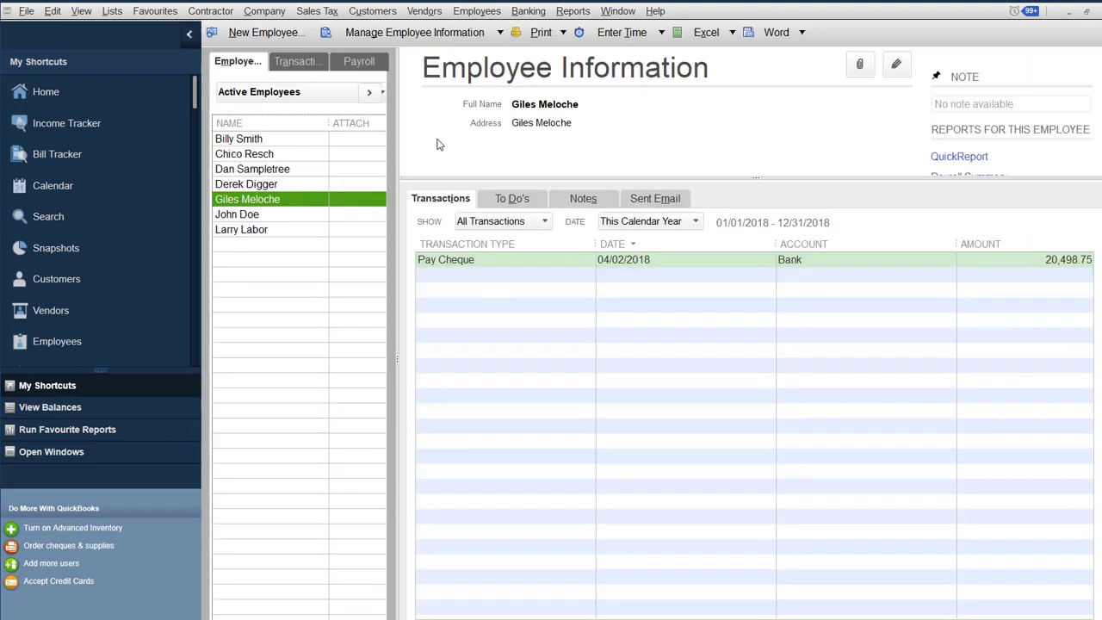
click(646, 35)
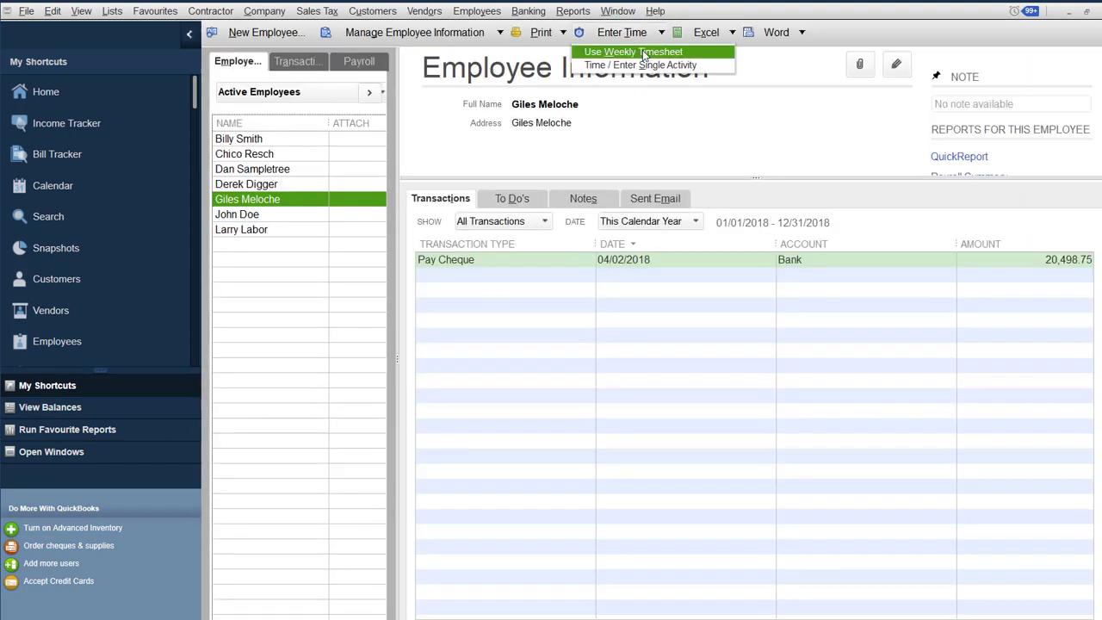
click(634, 51)
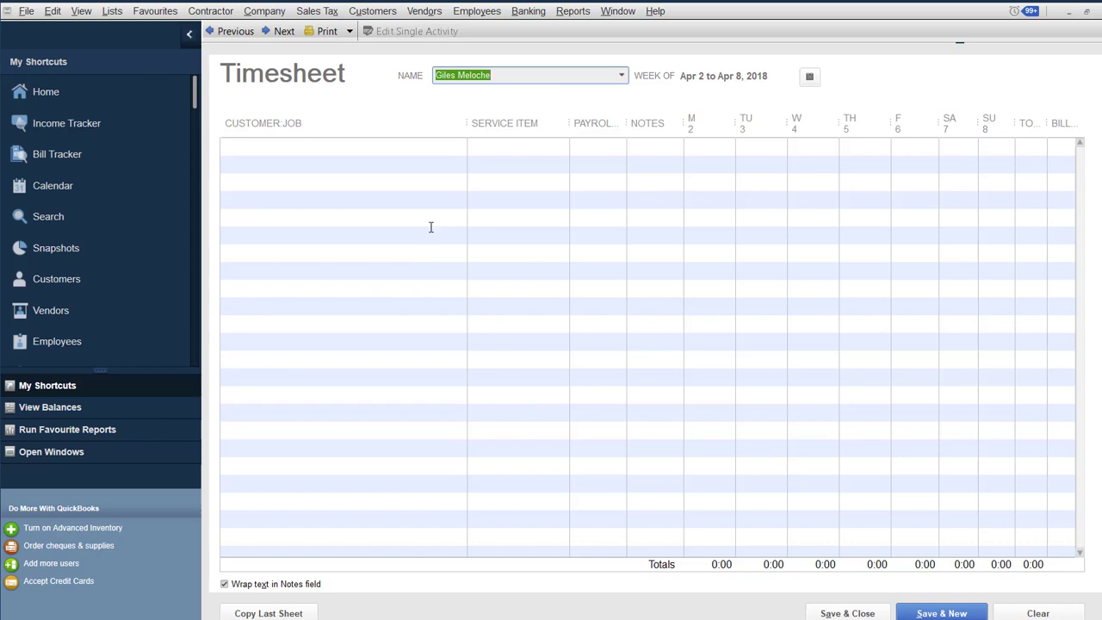
Step: Assign the first timesheet row to the first listed customer's install project job with service item 100.0 Install [INS]
click(425, 148)
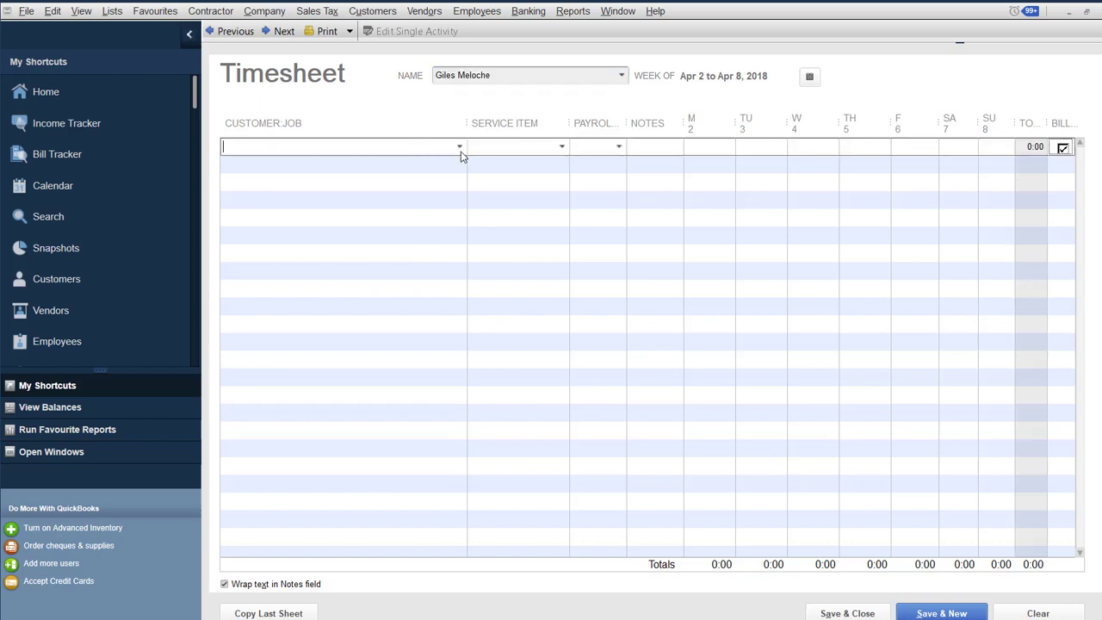
click(460, 148)
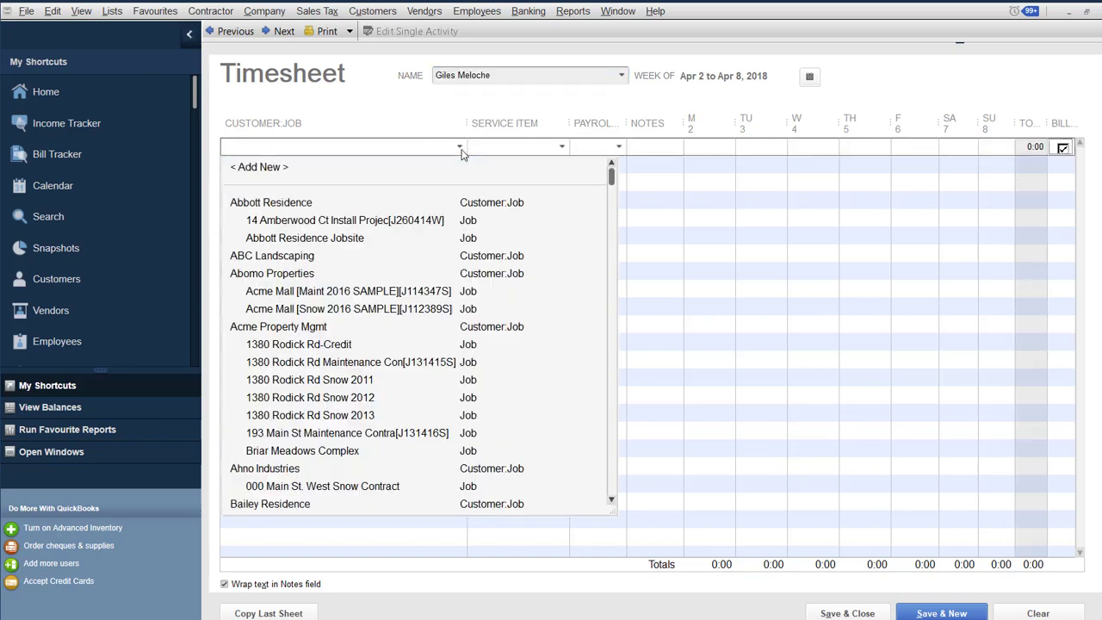
click(293, 223)
click(564, 148)
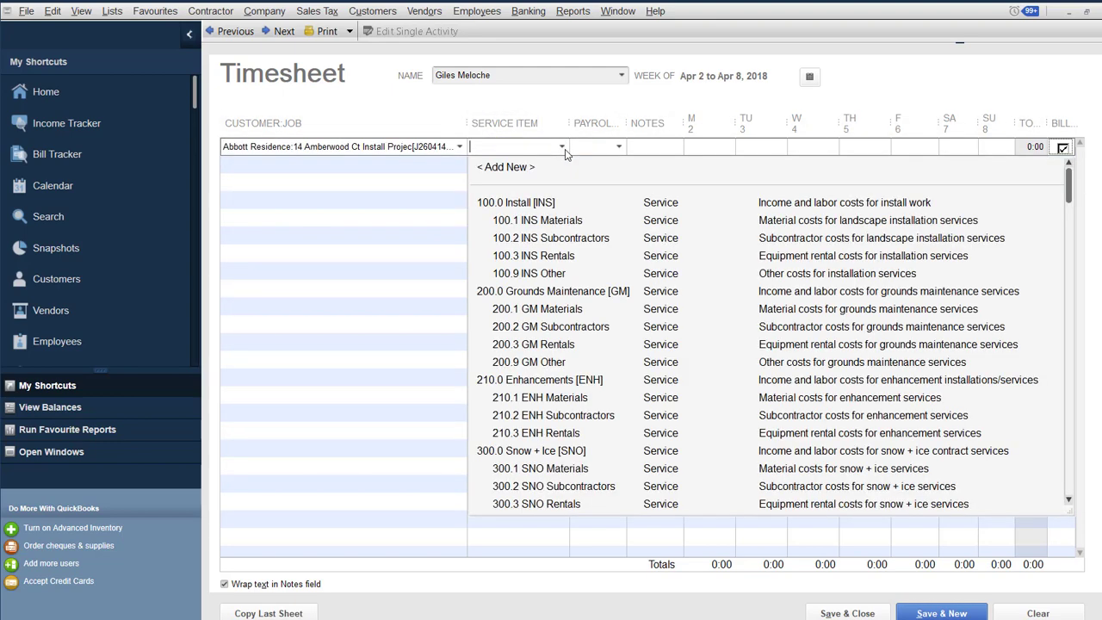
click(528, 210)
Step: Set the row's payroll item to Hourly-Field and widen the payroll item column to fit its full name
click(619, 147)
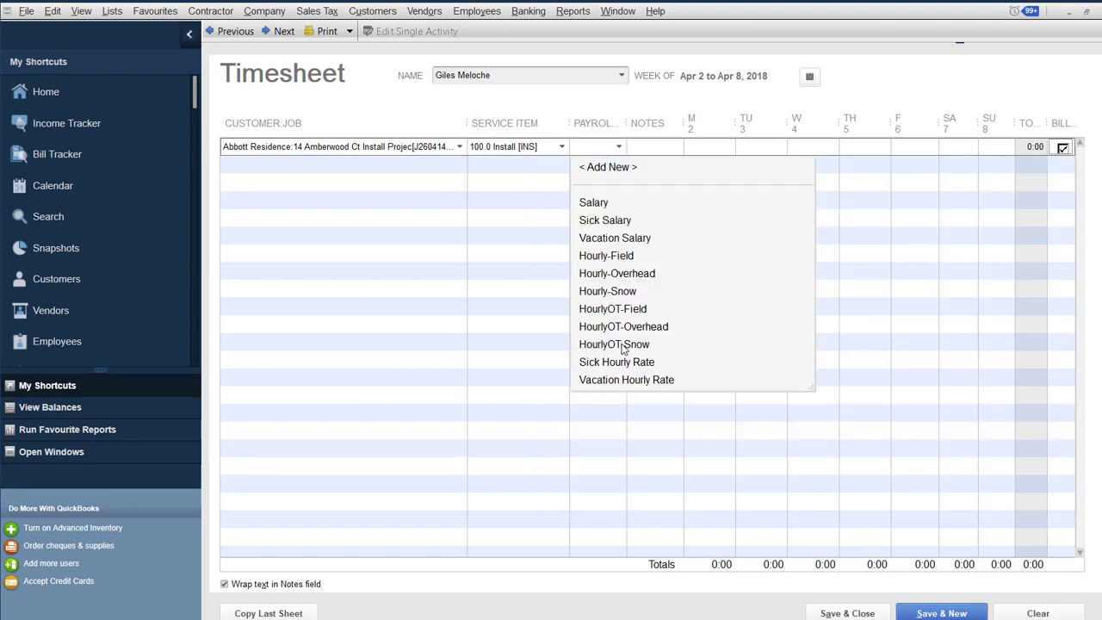
click(614, 259)
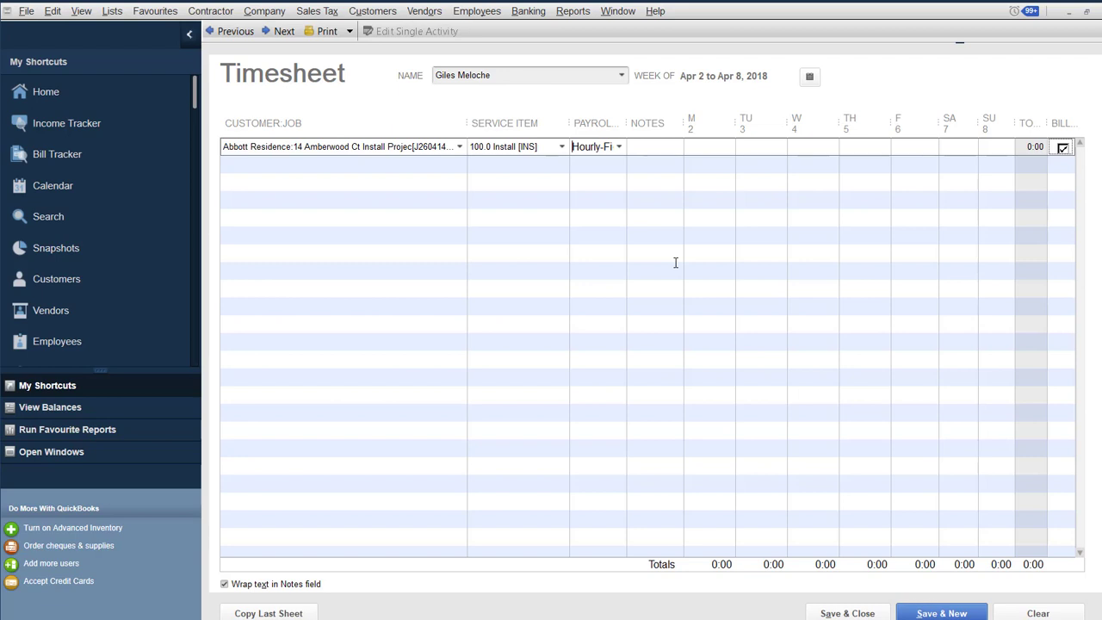
click(618, 147)
click(625, 256)
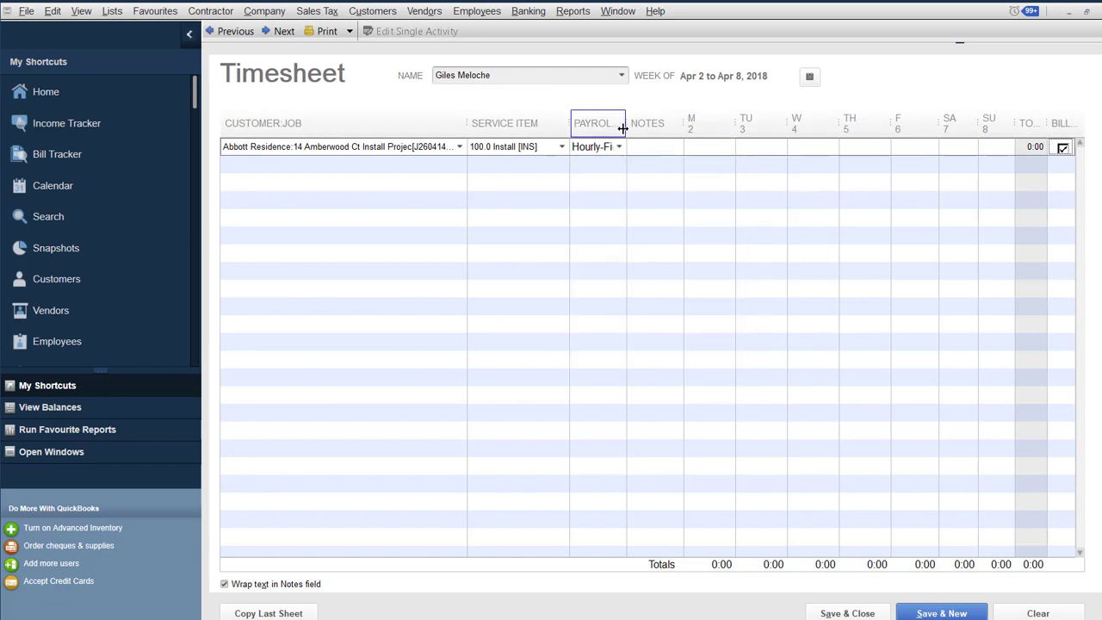
drag(627, 123, 654, 123)
Step: Enter 2.34 hours for Monday, April 2 in the Hourly-Field install row
click(728, 148)
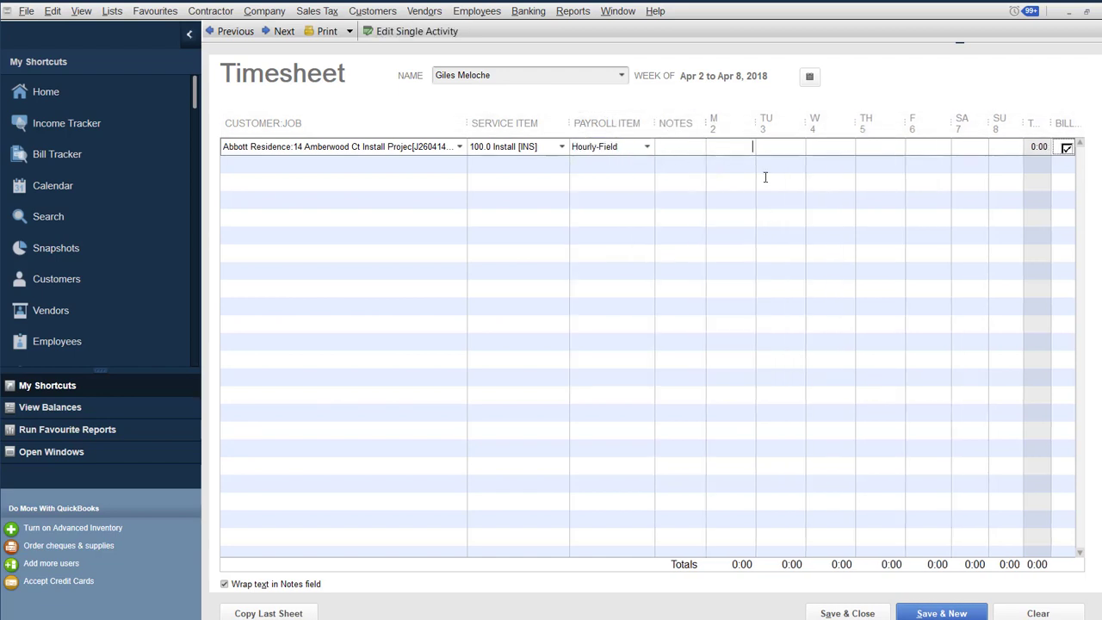
text(2.34)
click(792, 148)
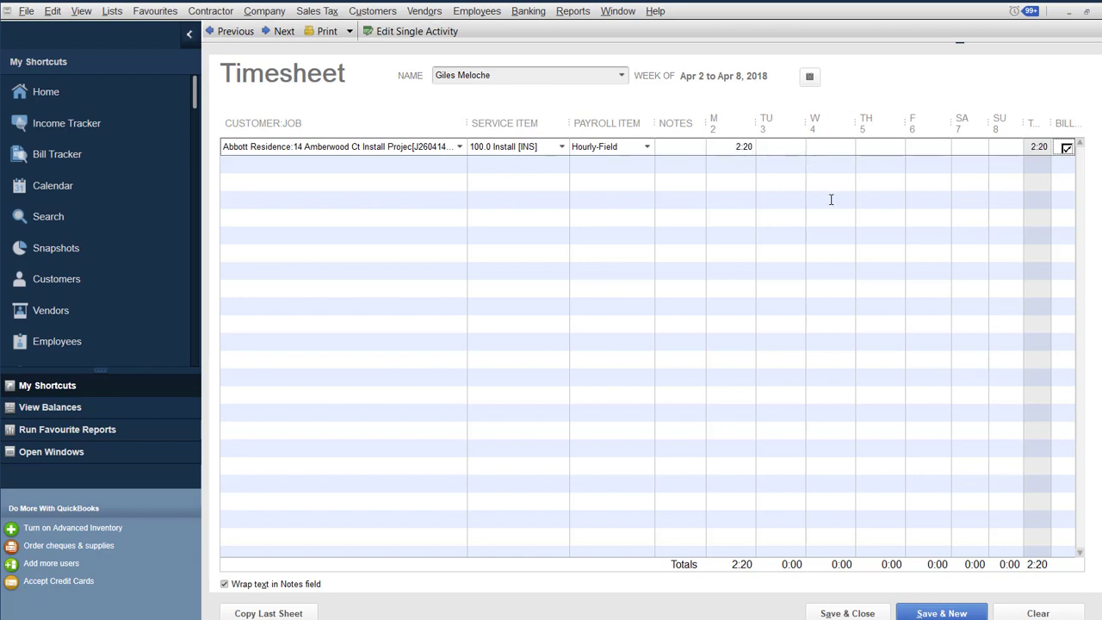